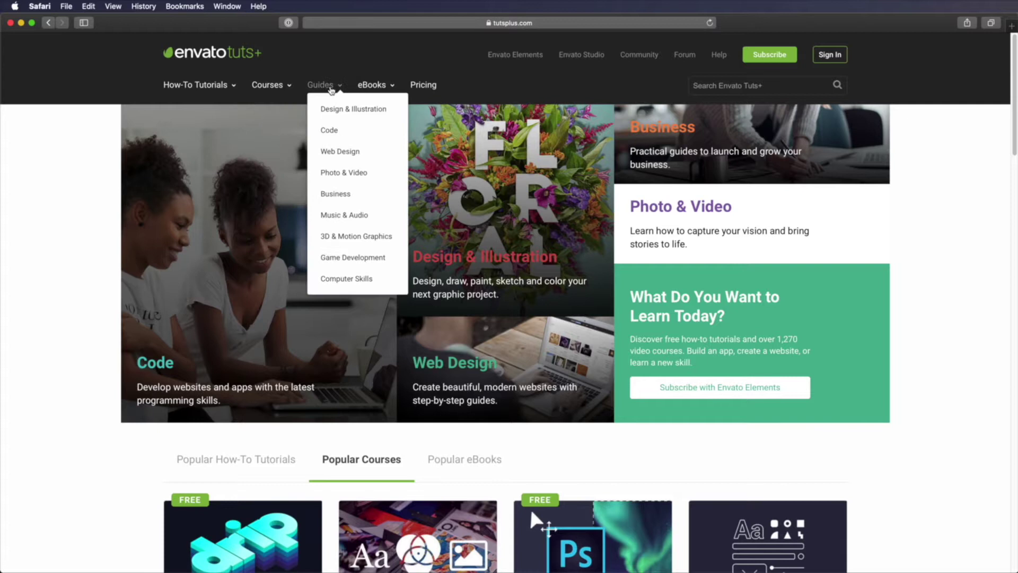
- Browse the How-To Tutorials submenus on Envato Tuts+, then go to theverge.com
mouse_move(370, 94)
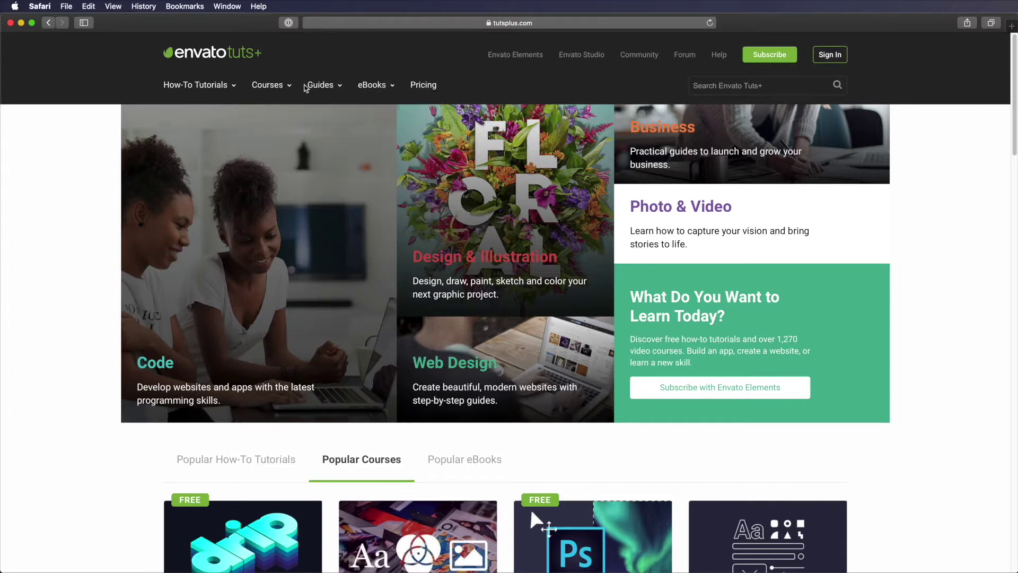
mouse_move(222, 87)
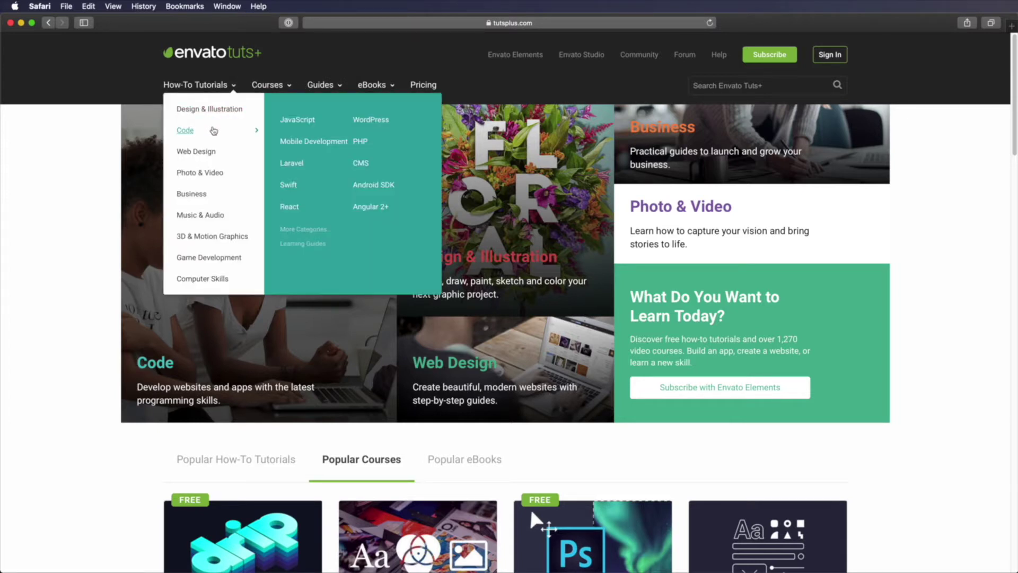
mouse_move(220, 205)
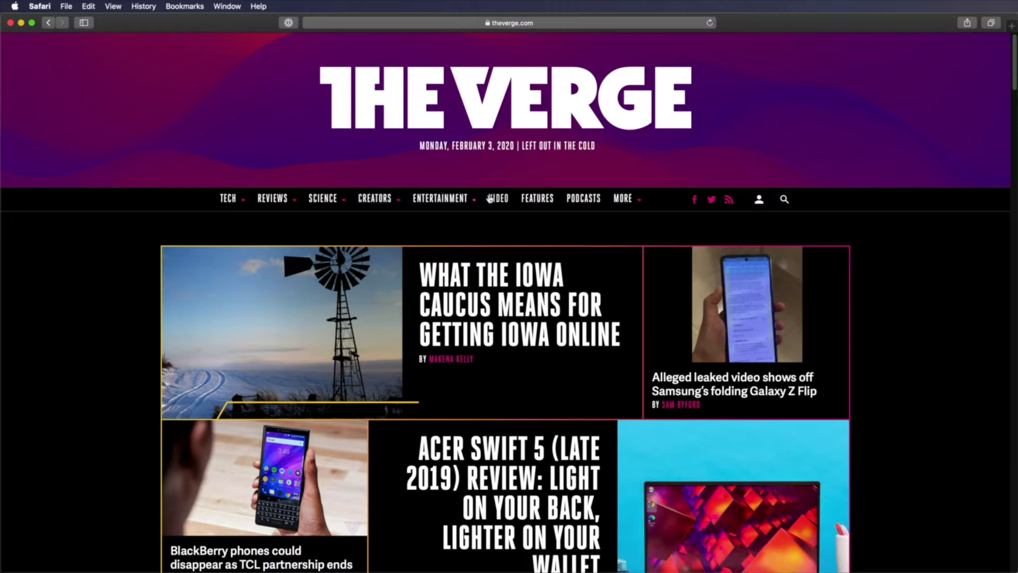
left_click(626, 198)
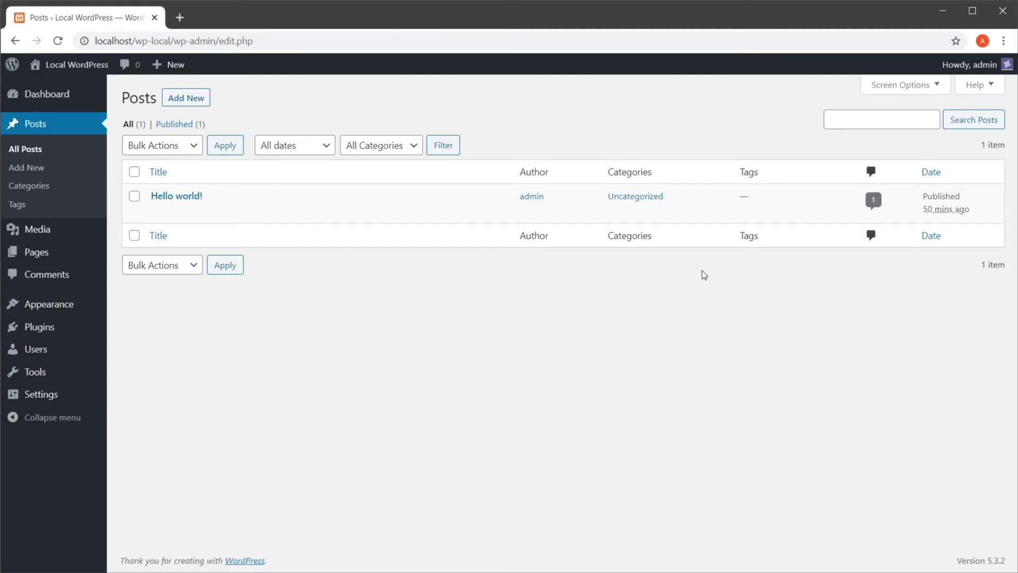
- Open the 'Hello world!' post from the All Posts list in the editor
left_click(192, 197)
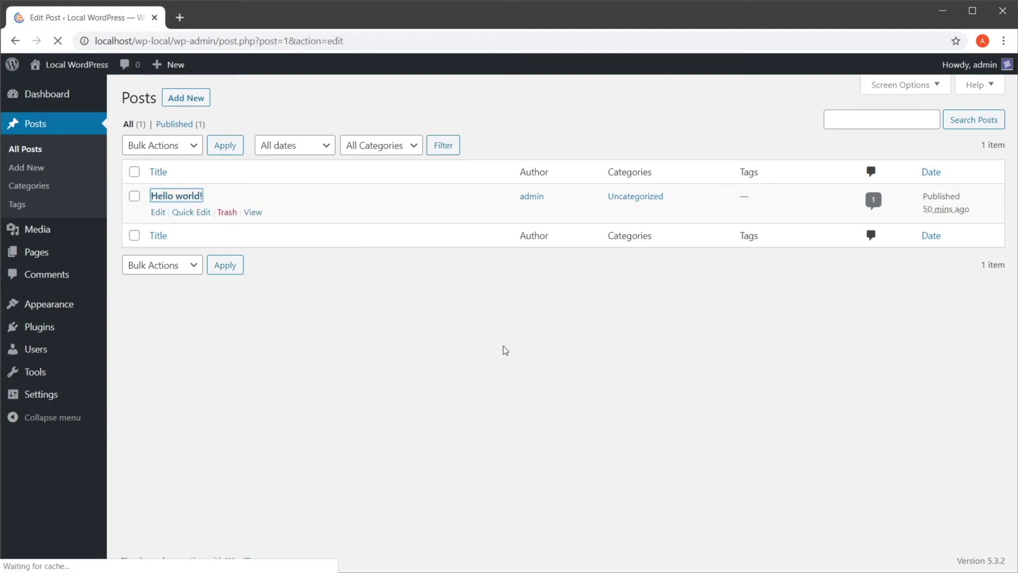
- Expand Categories and enter a new category 'Tutorial' with no parent category
scroll(962, 401, "down", 3)
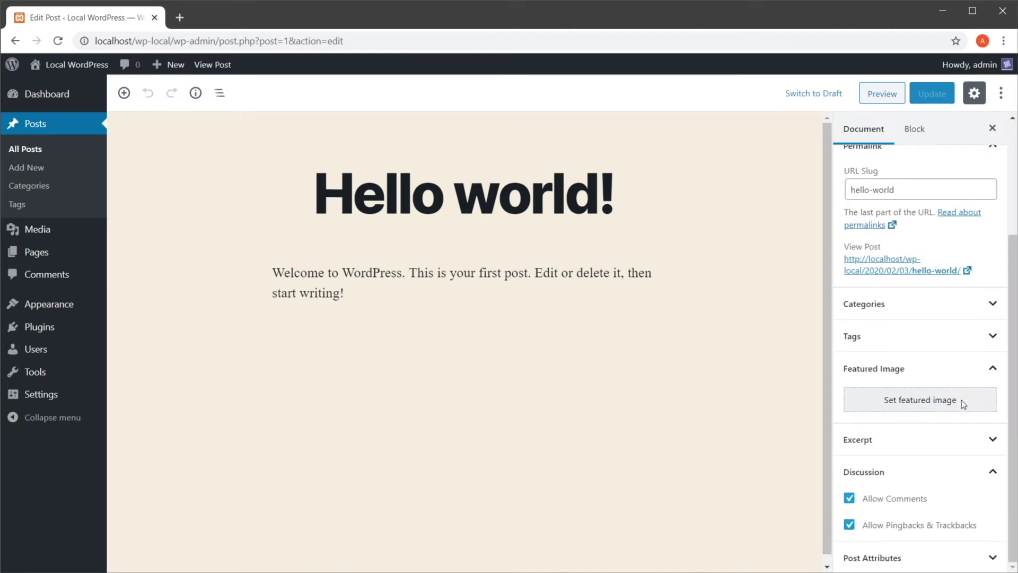
left_click(916, 308)
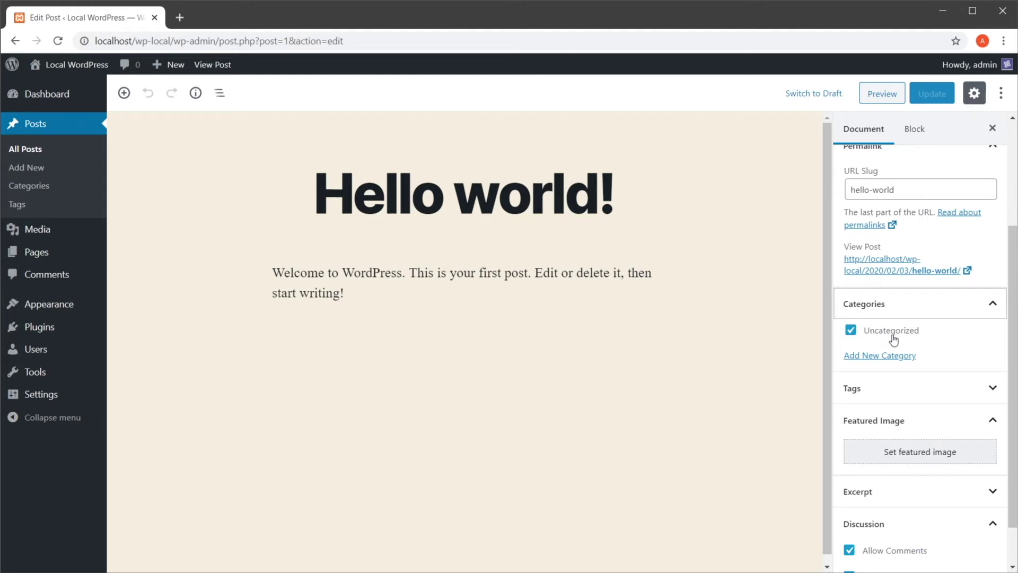
left_click(882, 357)
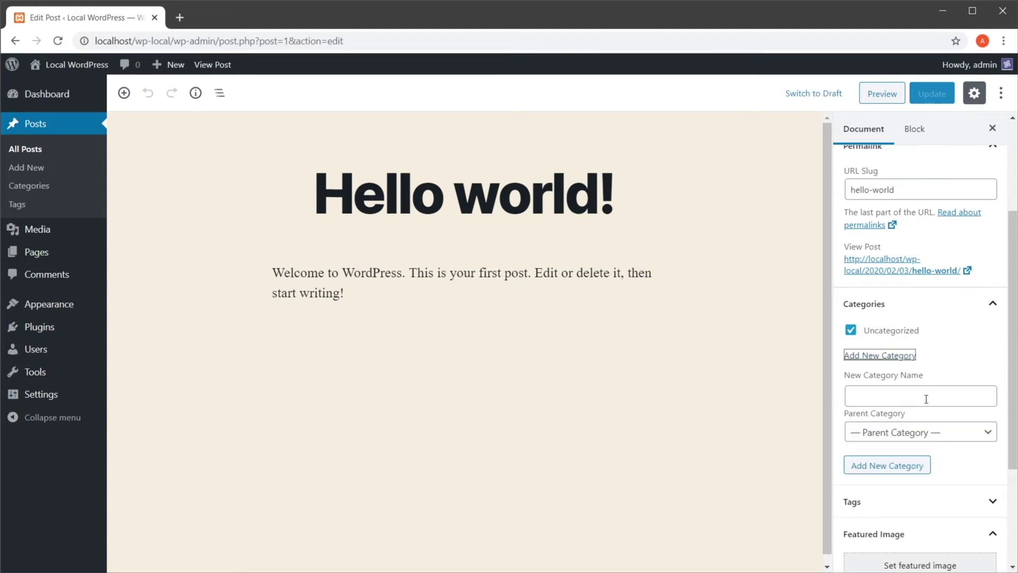
left_click(926, 398)
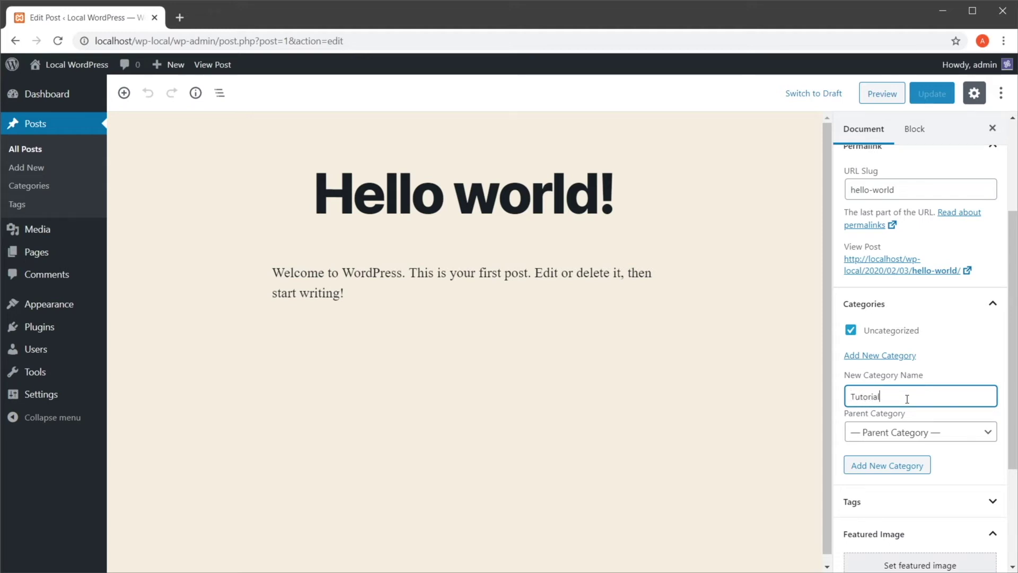
left_click(885, 431)
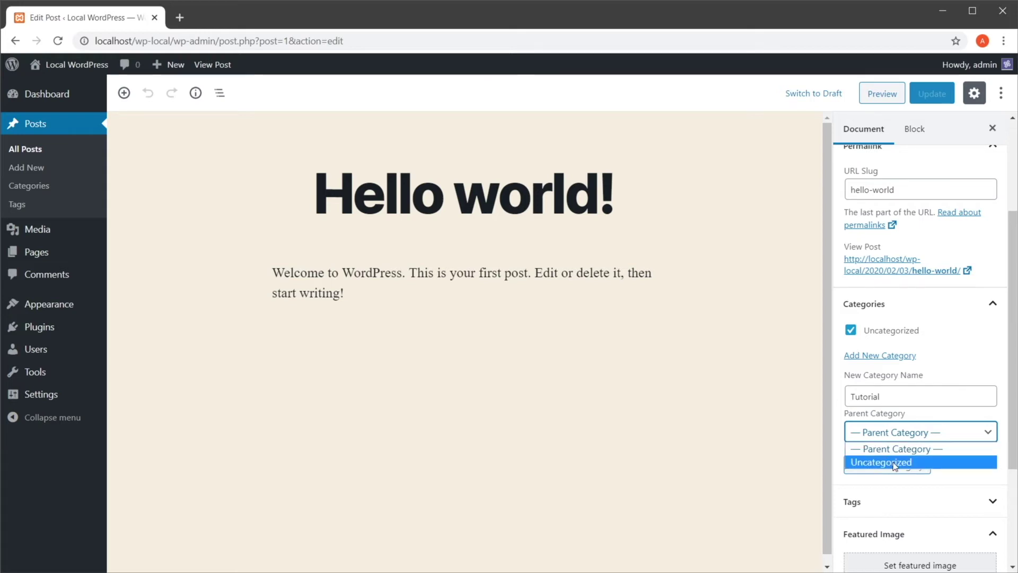
left_click(985, 430)
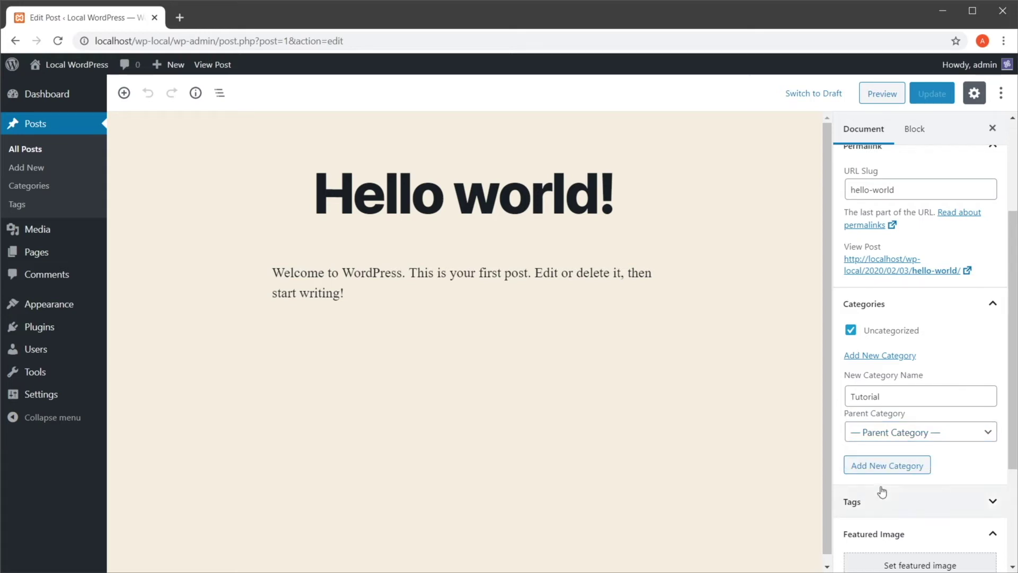
- Create the Tutorial category
left_click(913, 468)
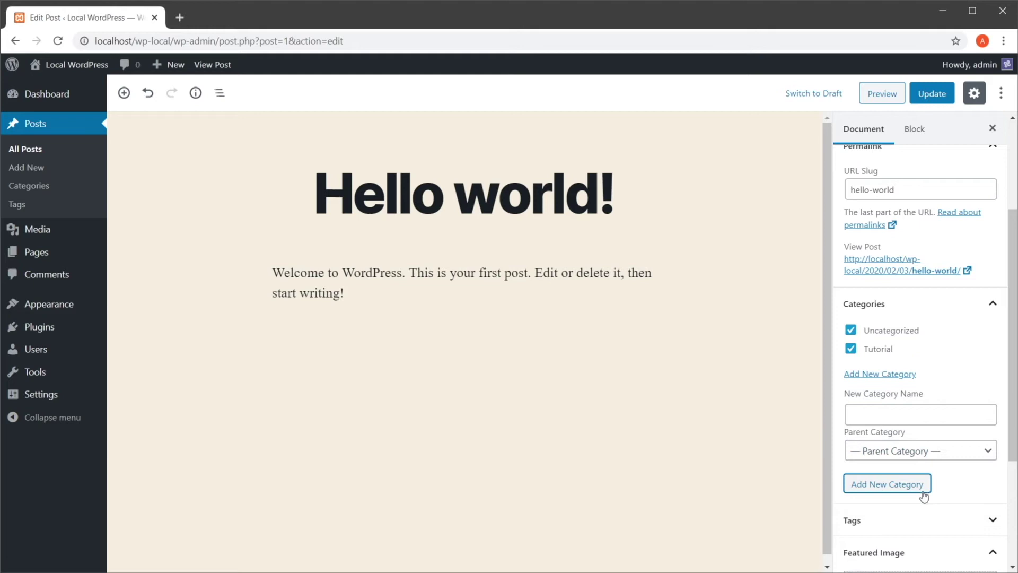
left_click(896, 375)
left_click(888, 374)
- Add 'Code' as a child of Tutorial and untick Uncategorized
left_click(896, 416)
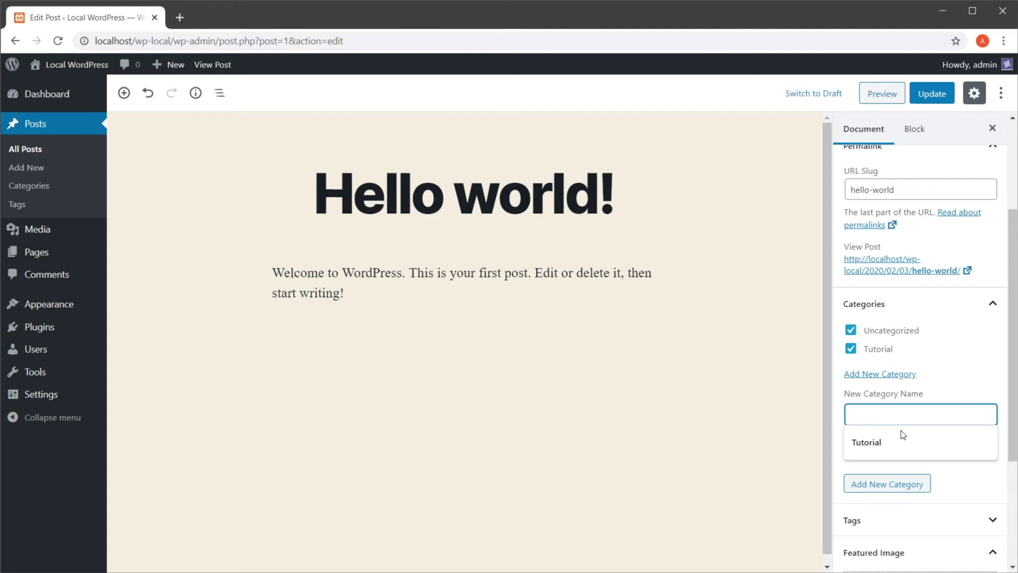
type("Code")
left_click(902, 450)
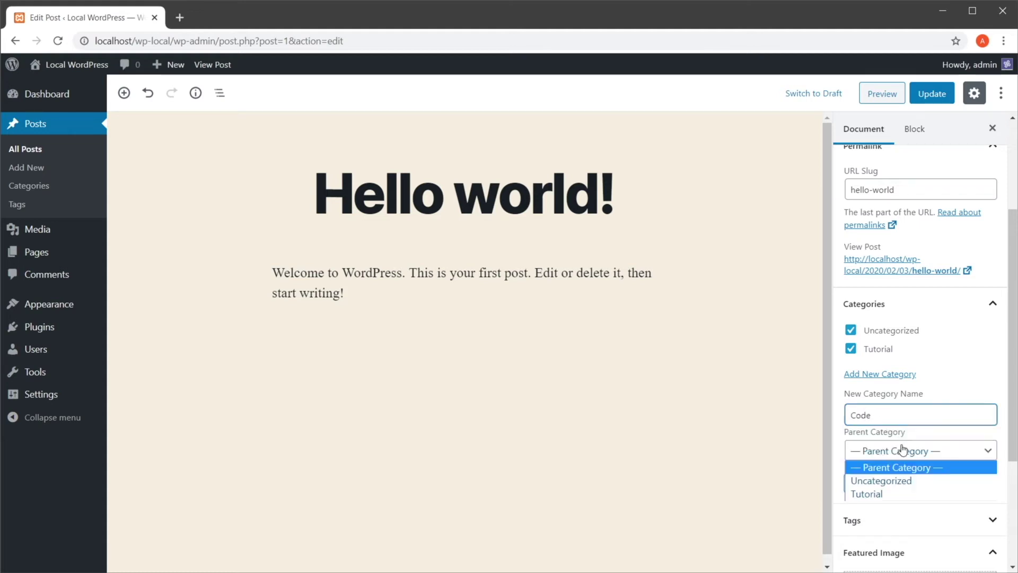
left_click(891, 493)
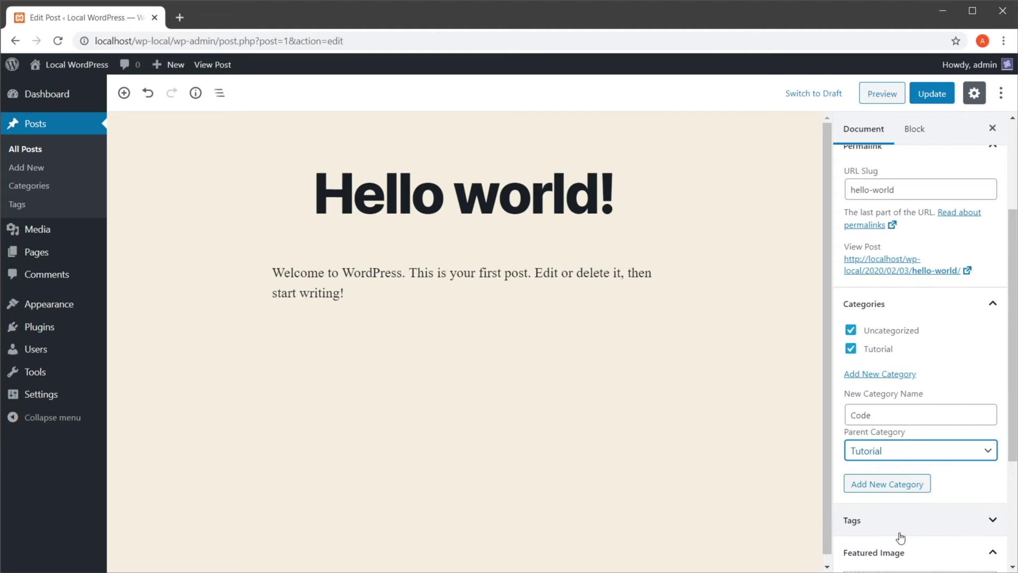
left_click(896, 487)
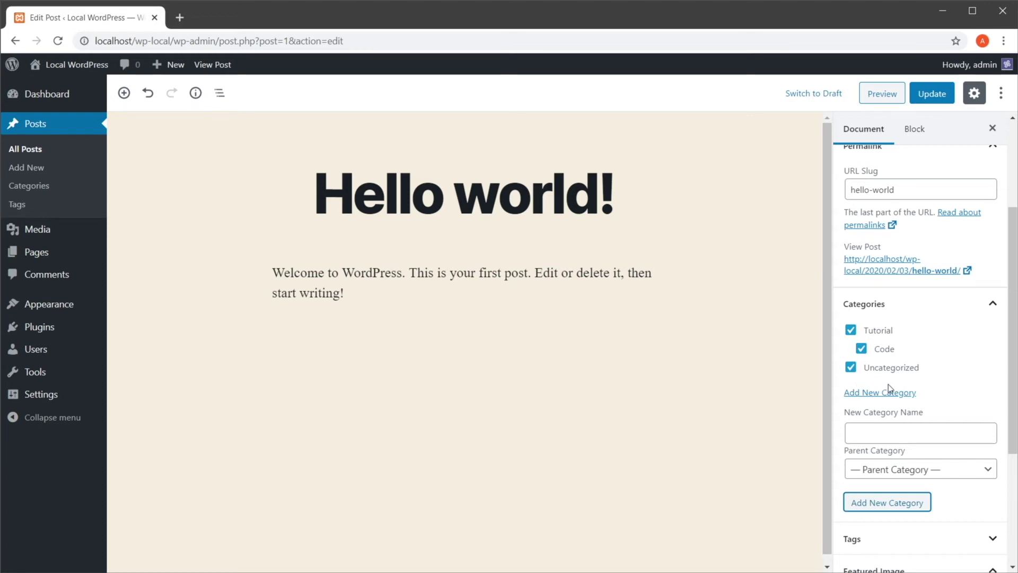
left_click(850, 367)
- Update the post, return to All Posts, and open the live site in a new tab
scroll(902, 402, "up", 3)
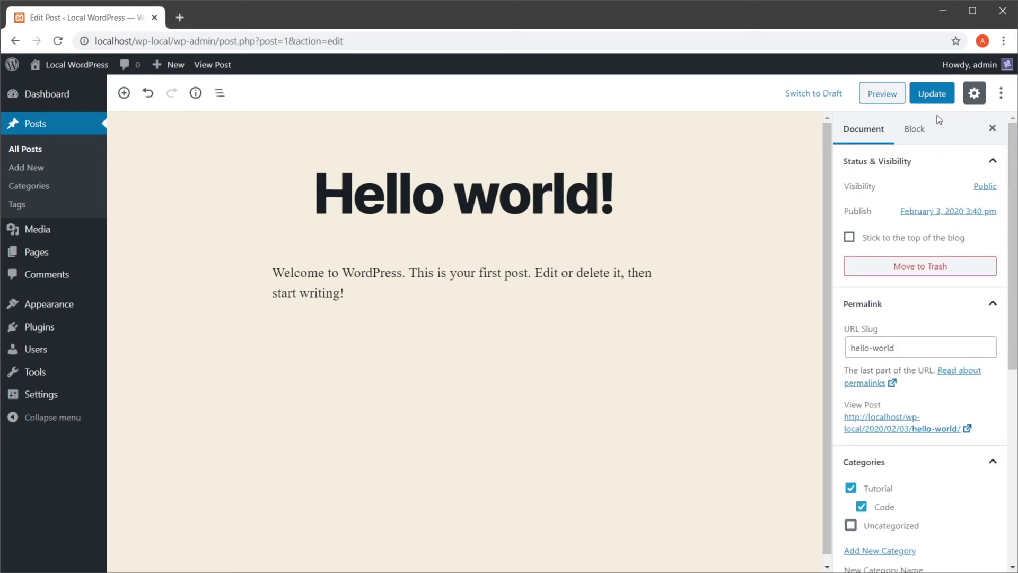
left_click(932, 93)
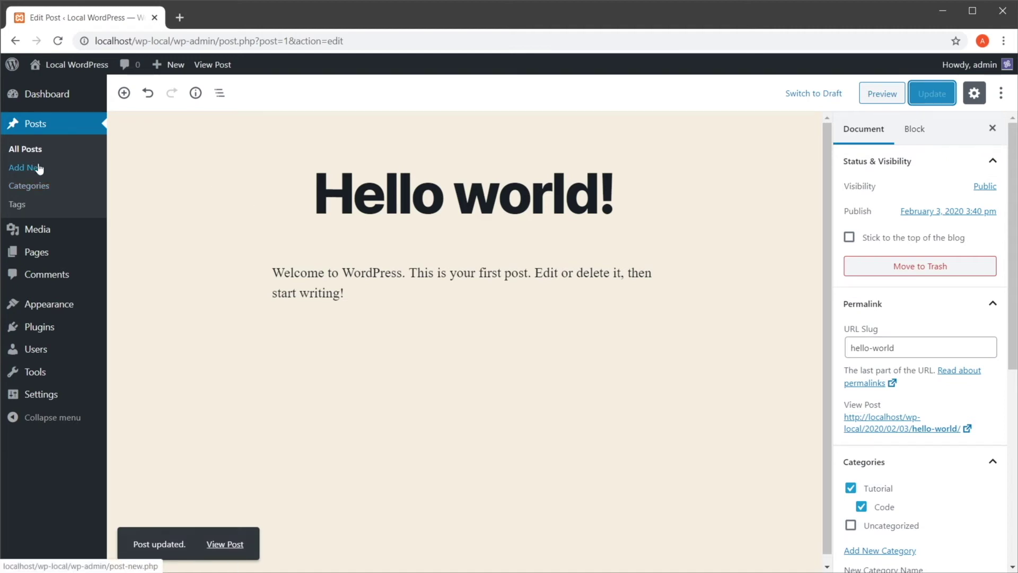
left_click(25, 149)
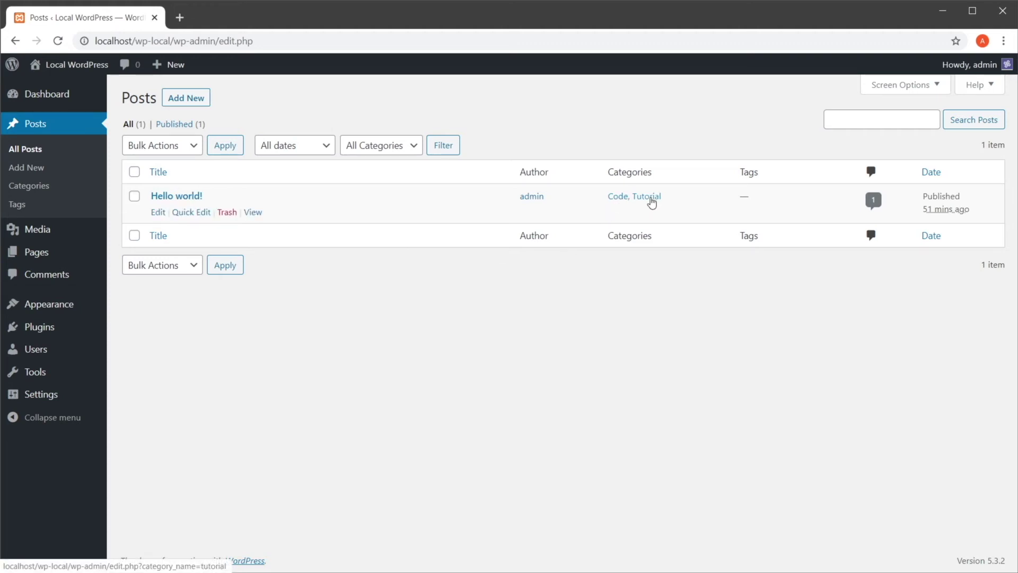
middle_click(74, 65)
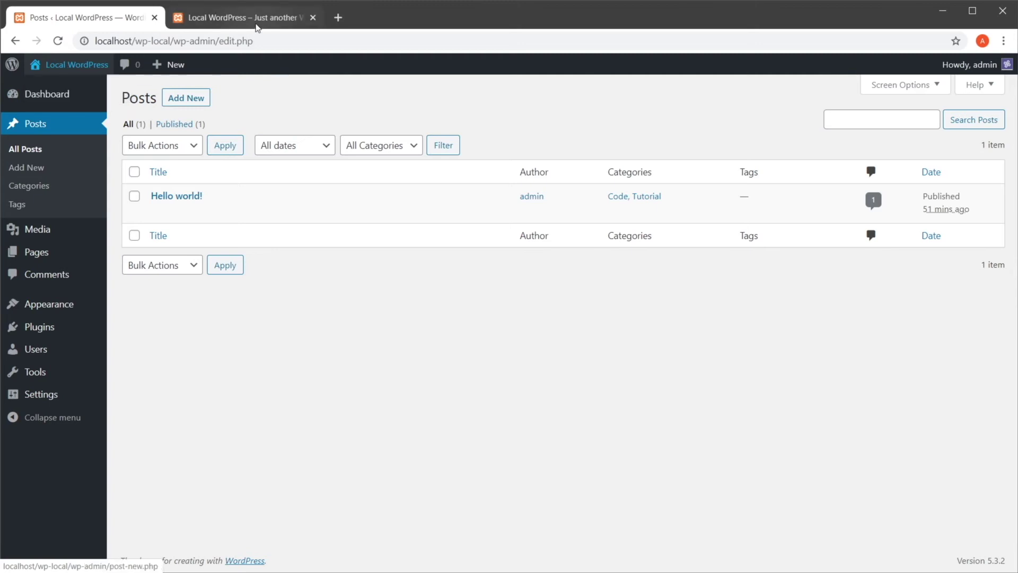
left_click(256, 25)
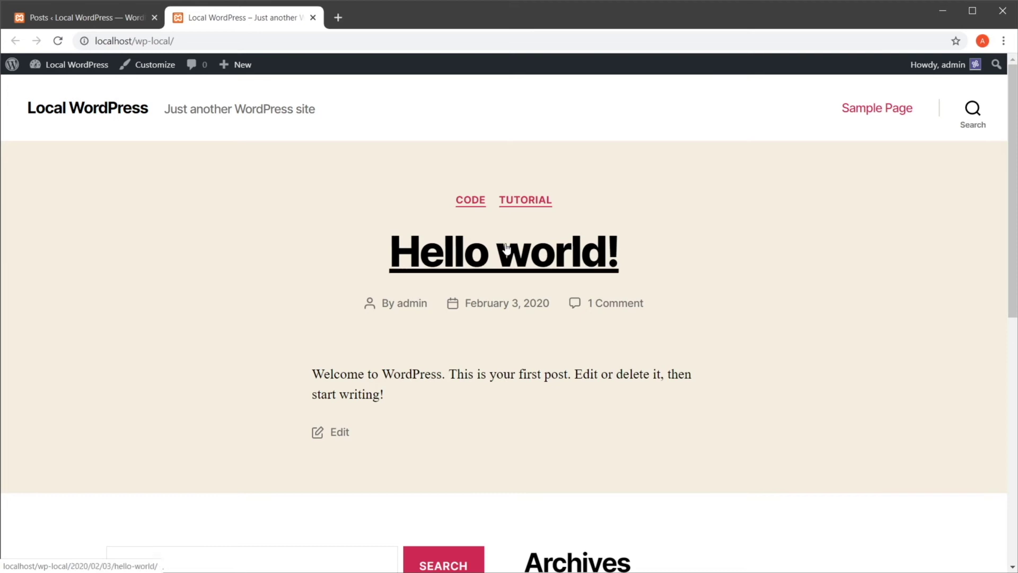
left_click(45, 16)
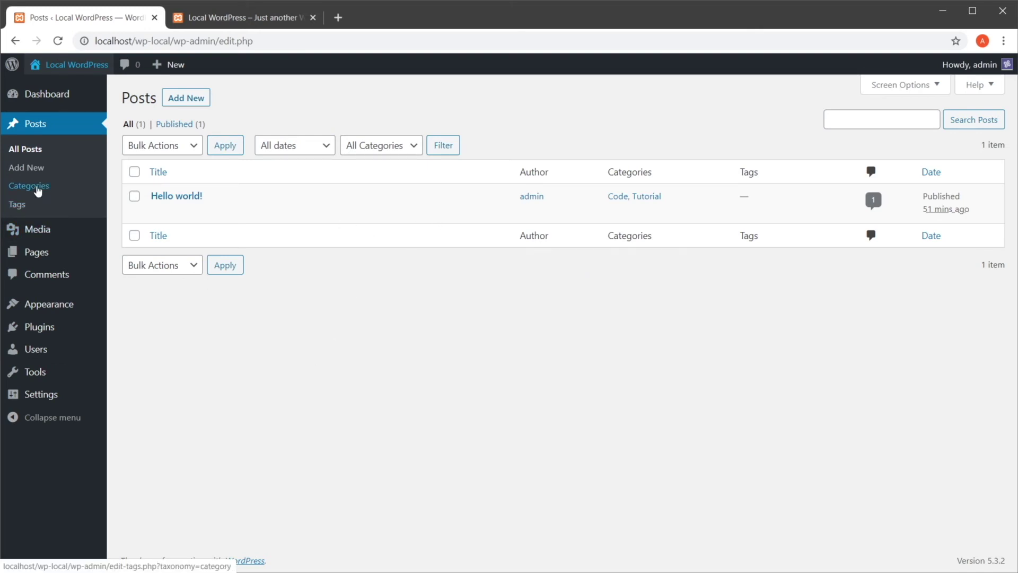
- Go to Posts > Categories and open the Tutorial category's edit form
left_click(47, 185)
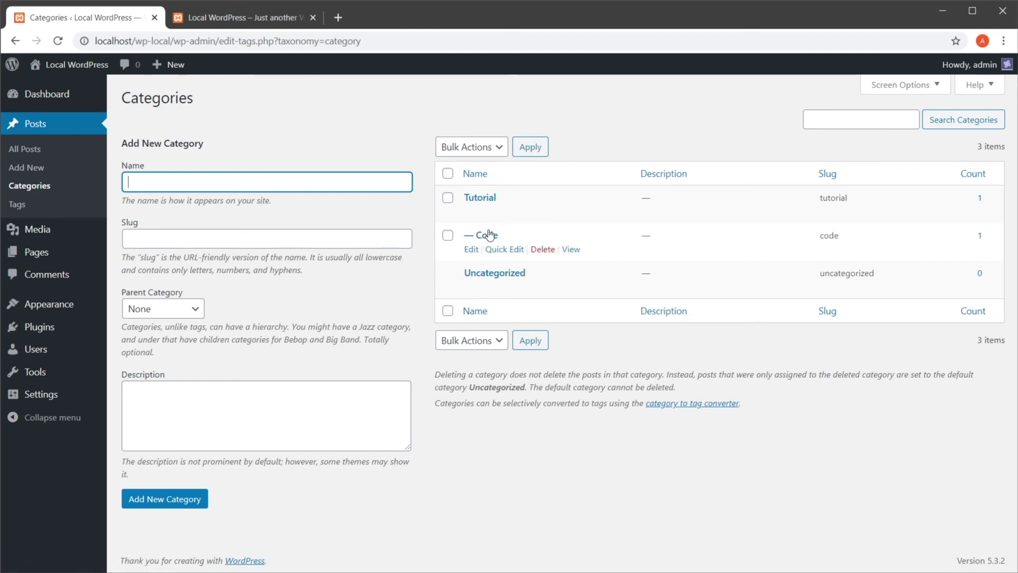
mouse_move(457, 241)
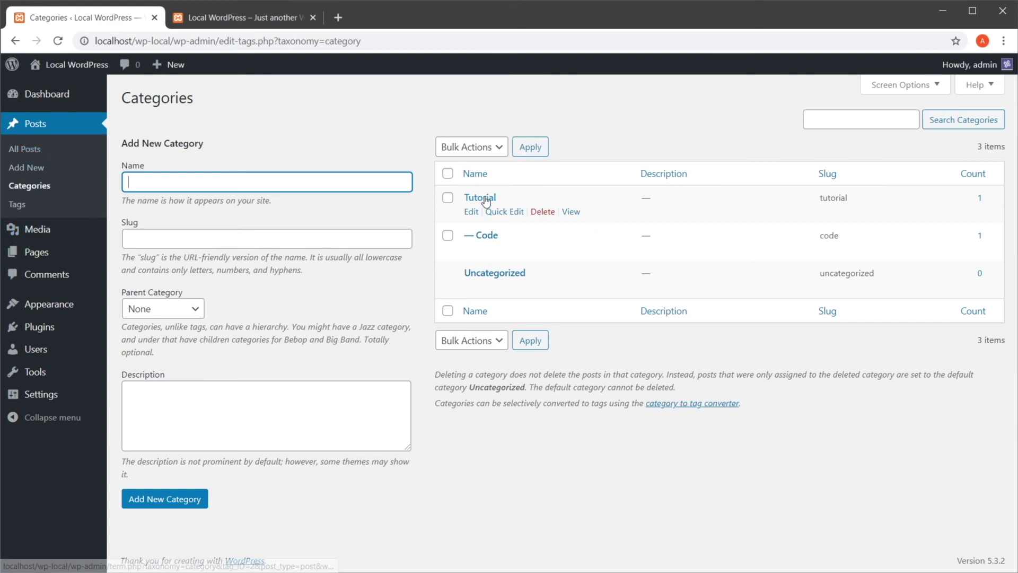
left_click(471, 212)
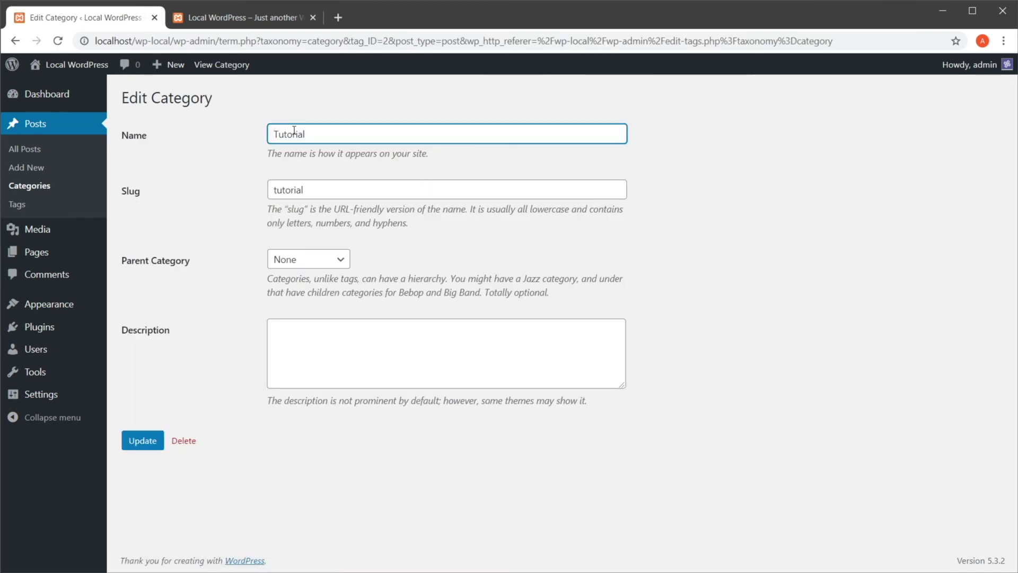
- Save Tutorial unchanged (slug tutorial, parent None) and return to the Categories list
double_click(294, 133)
double_click(293, 192)
left_click(289, 262)
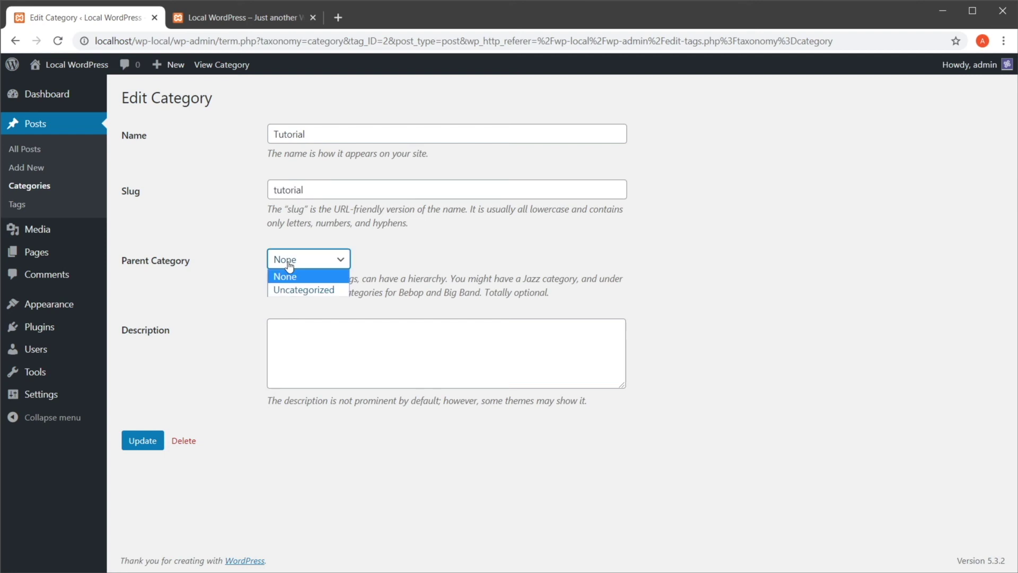
left_click(429, 268)
left_click(370, 384)
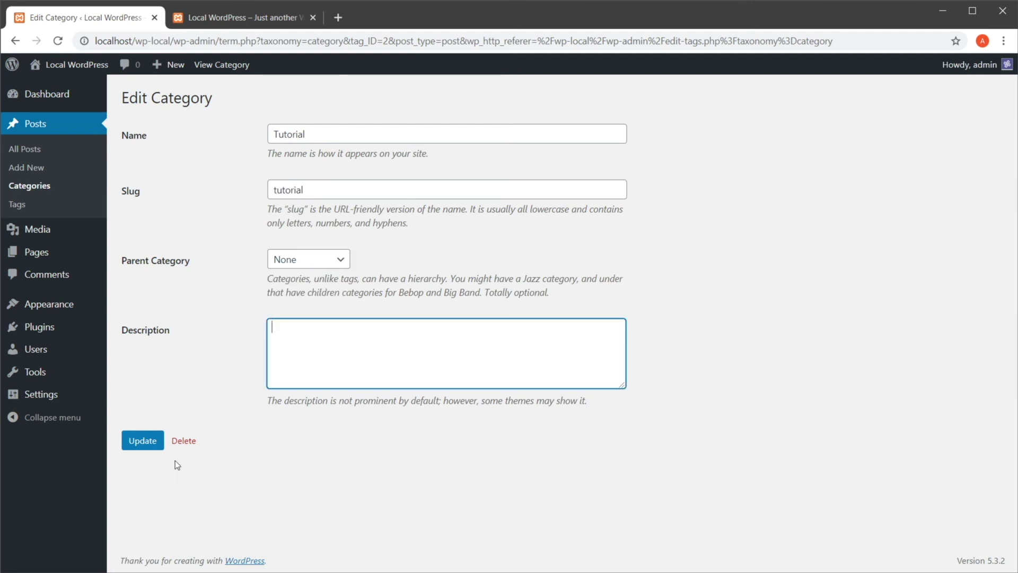
left_click(143, 442)
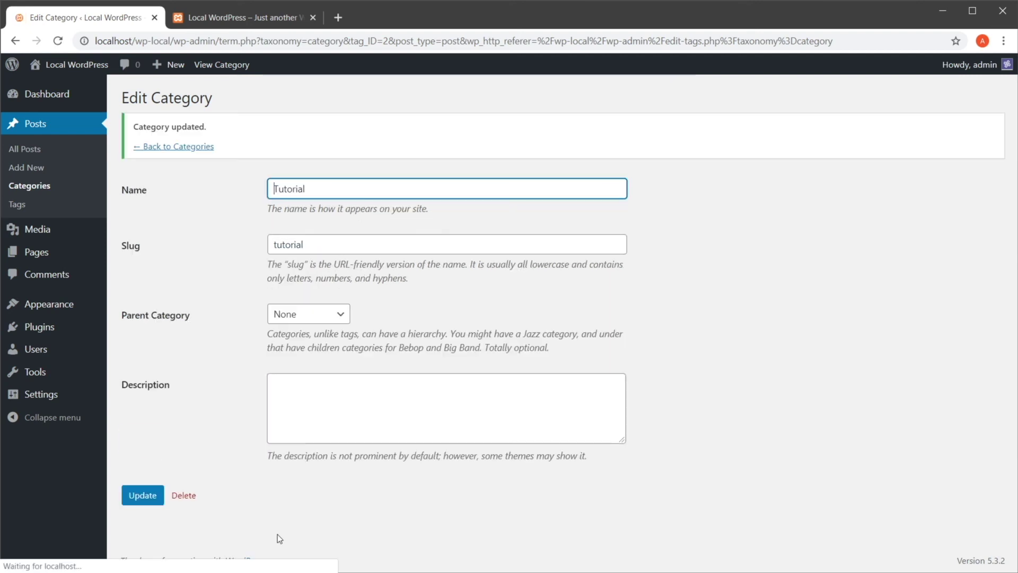
left_click(192, 148)
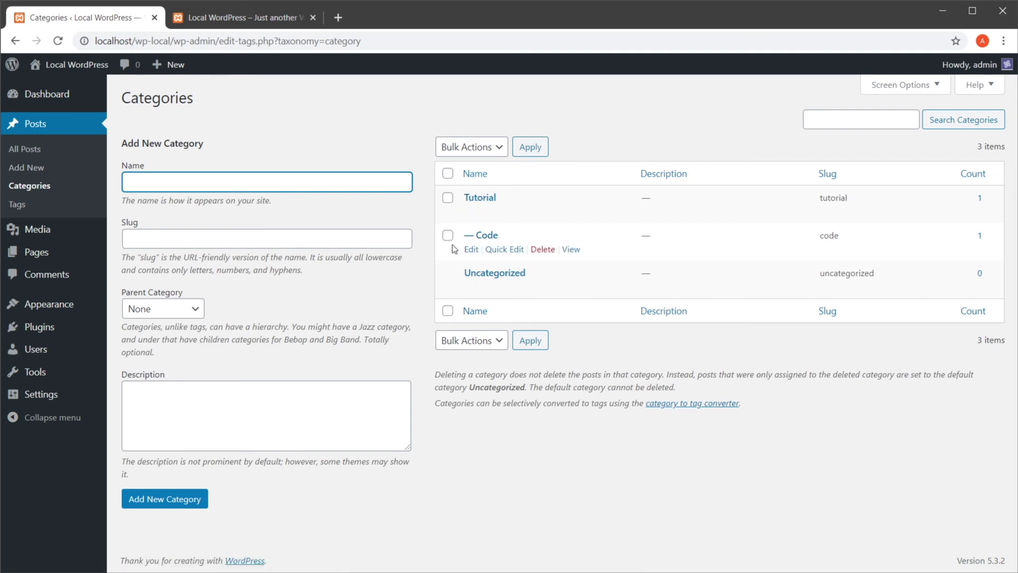
- Tick Tutorial and Code and set the bulk action to Delete
left_click(448, 198)
left_click(448, 236)
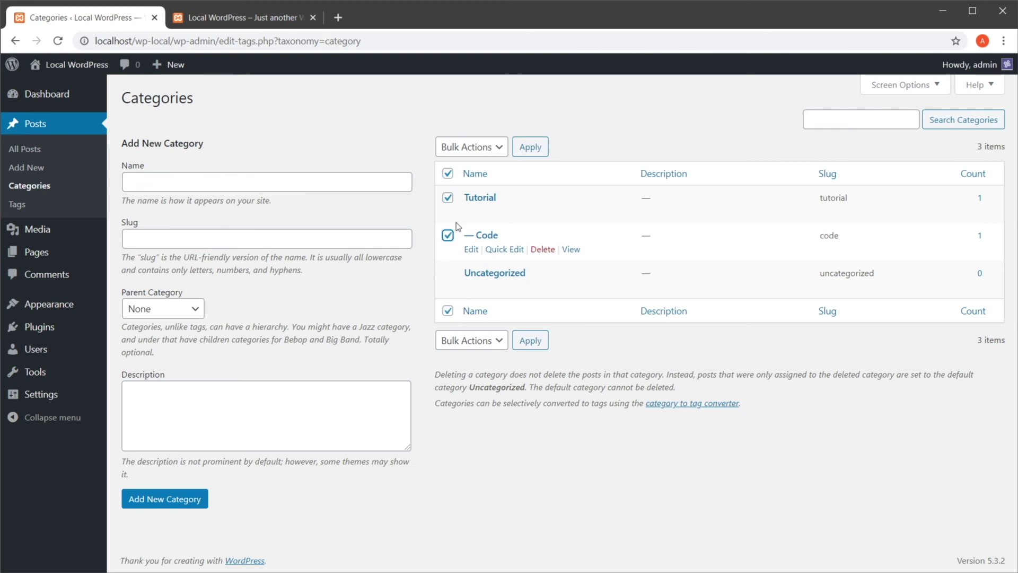
left_click(474, 147)
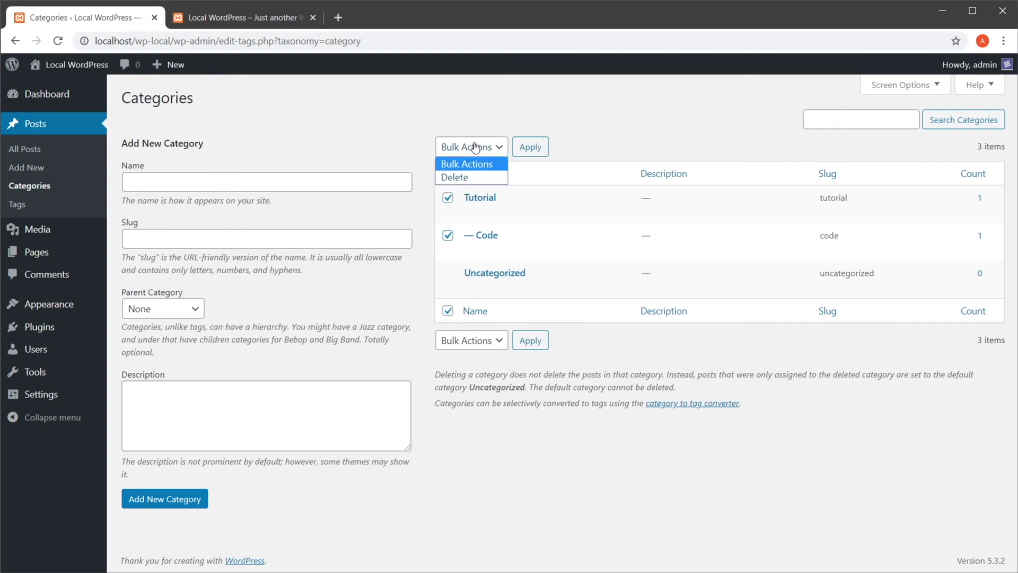
left_click(467, 177)
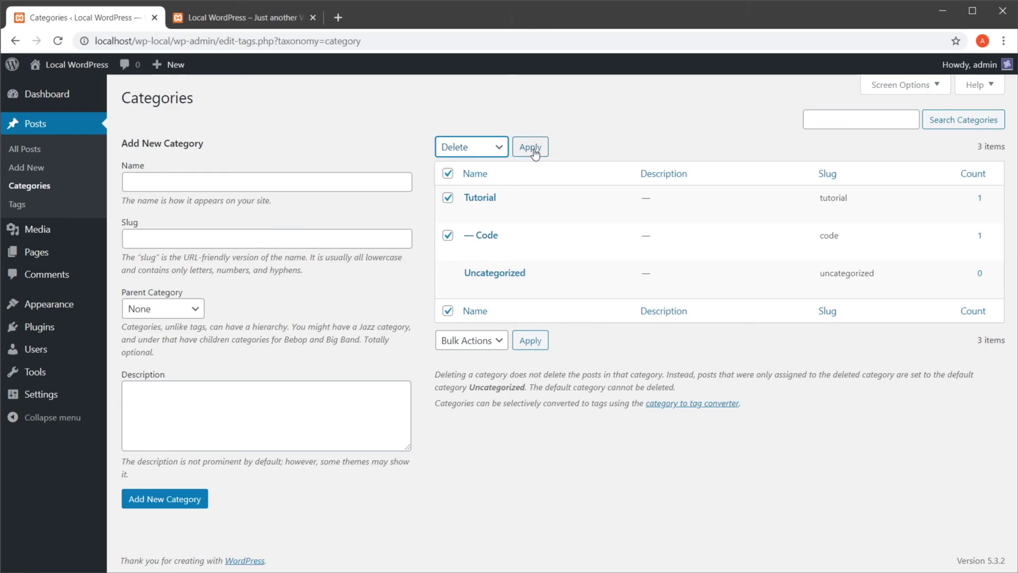